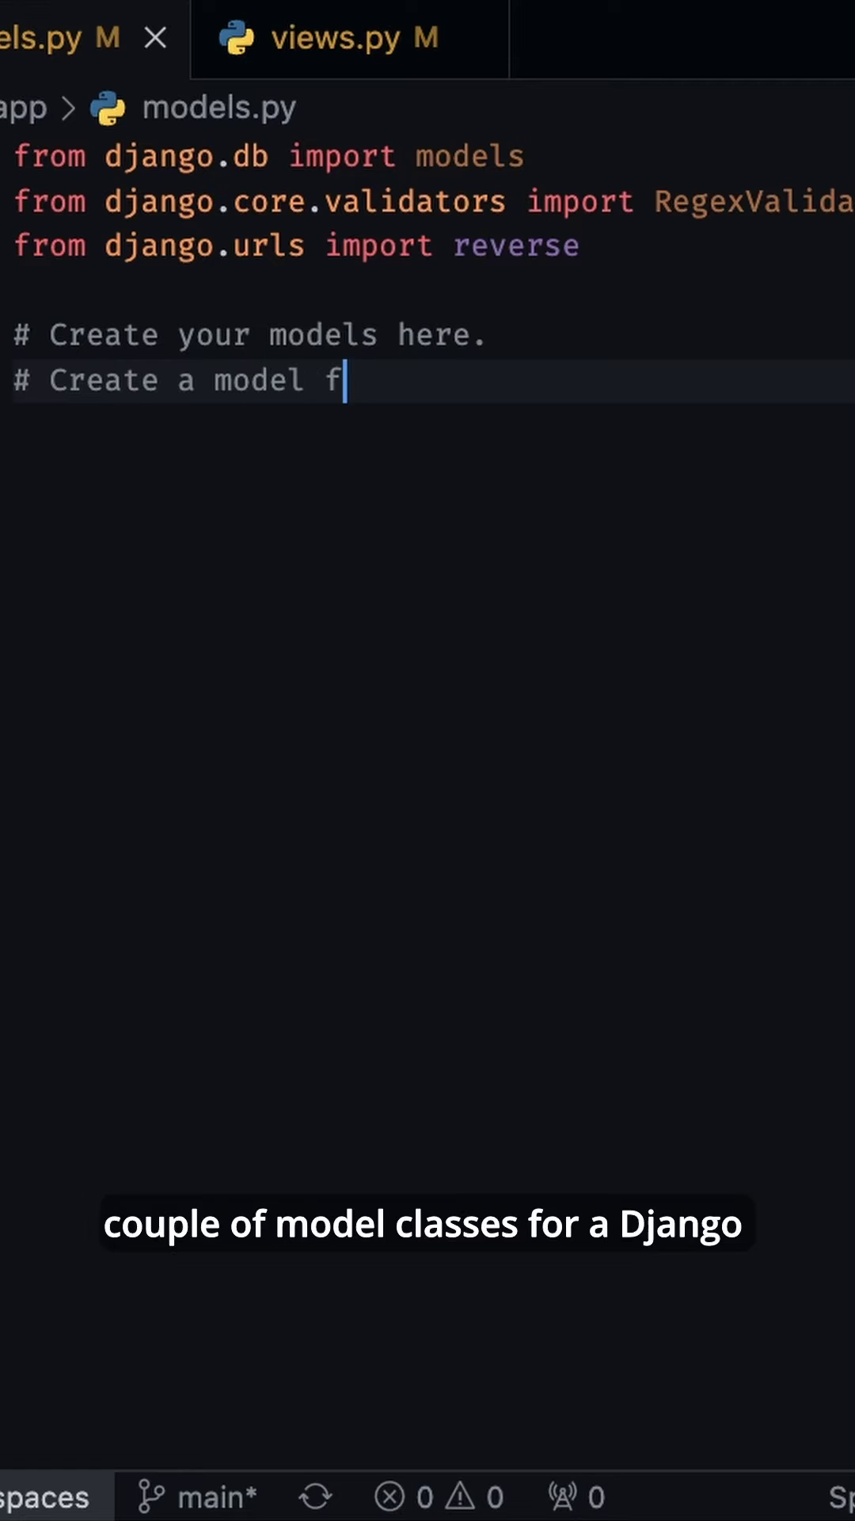
text(or Speaker with a name, bio)
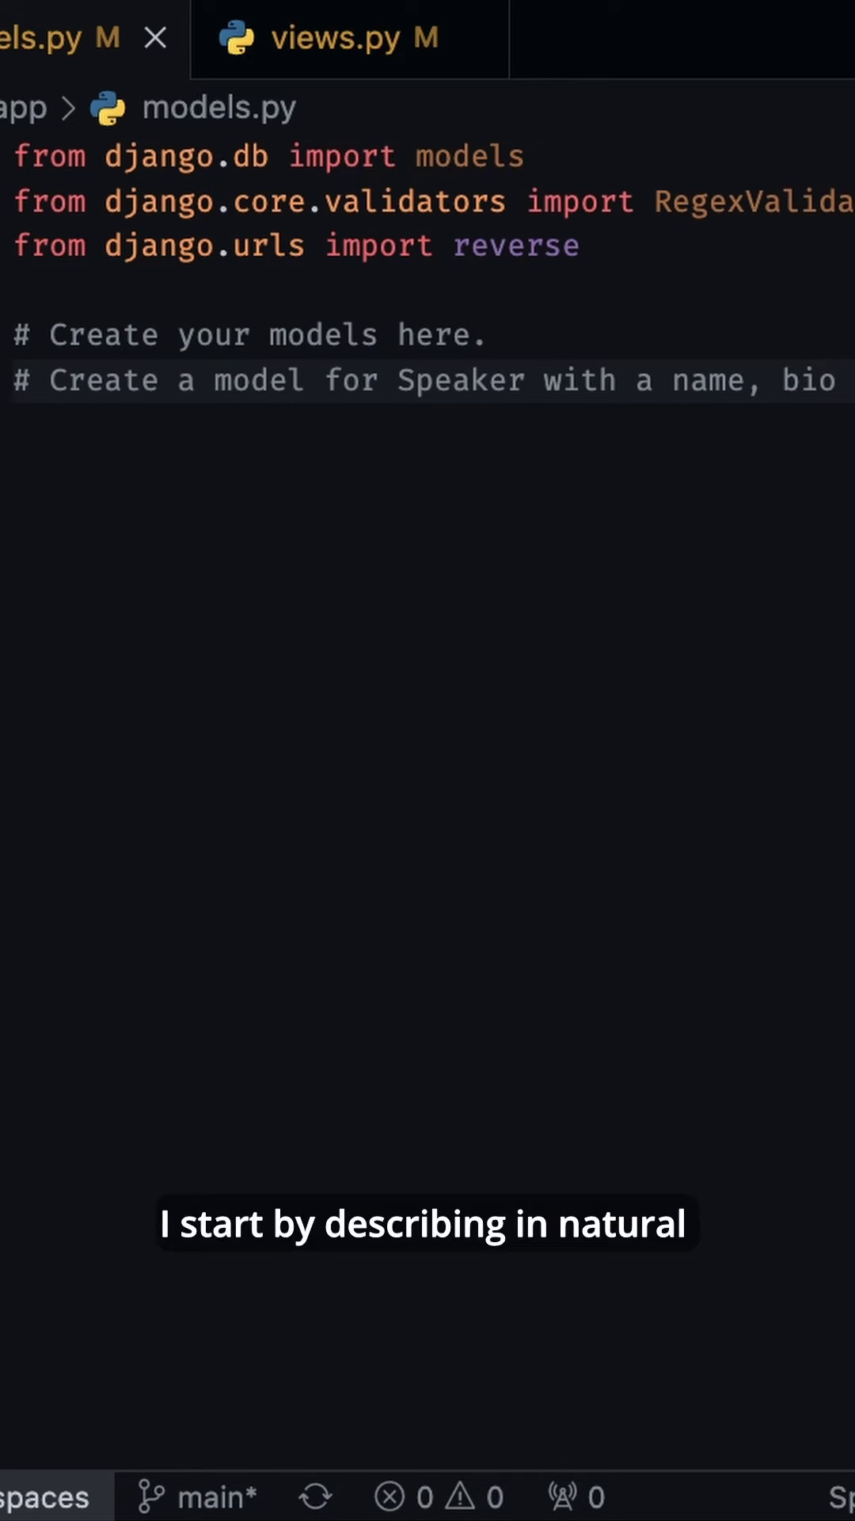
Accept Copilot's Speaker model class with its fields and __str__ method
key(Return)
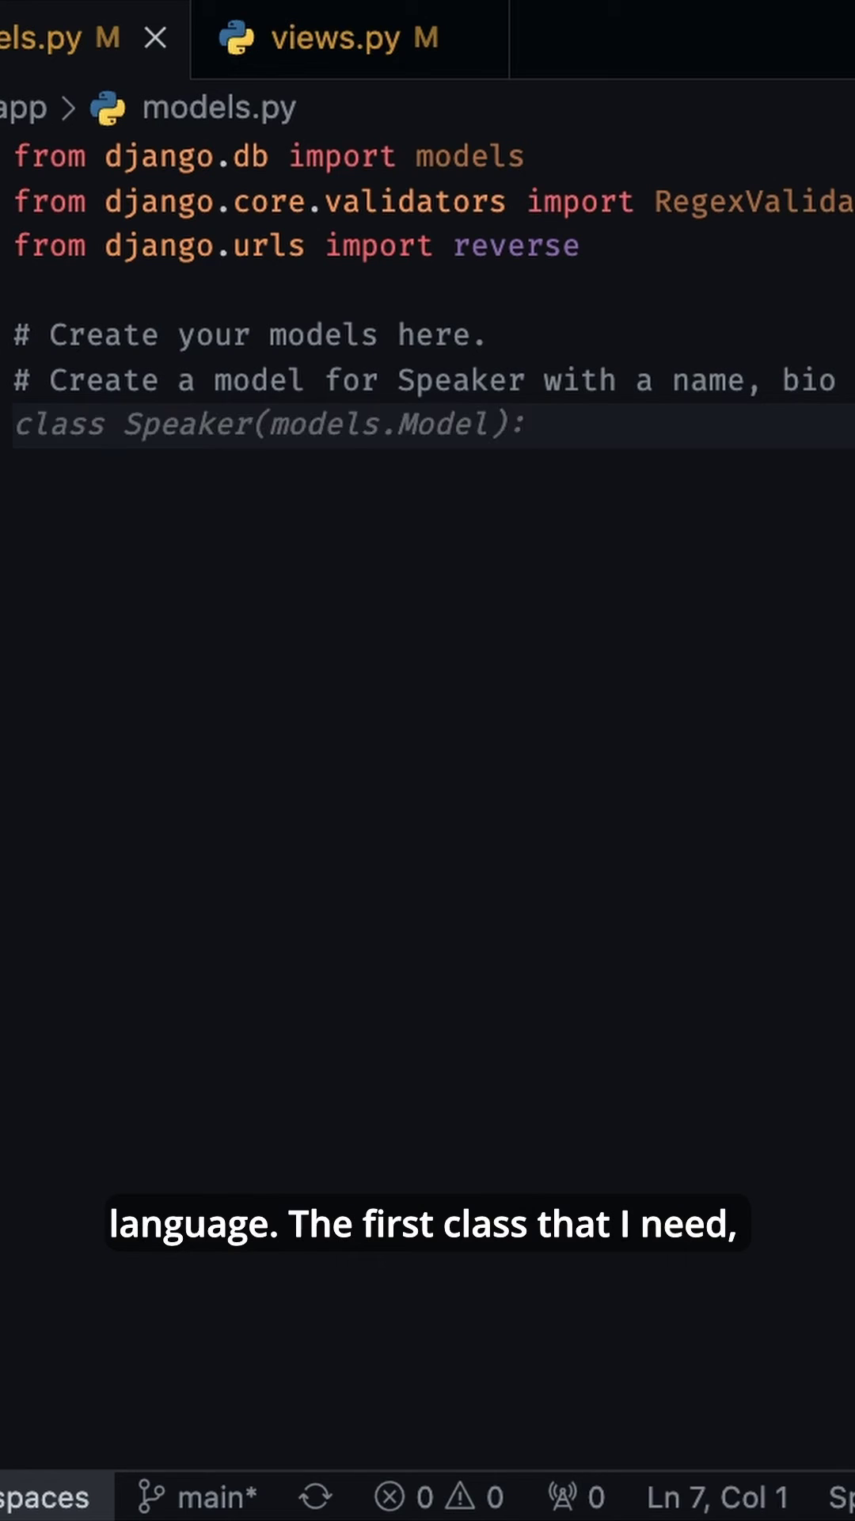
key(Tab)
key(Return)
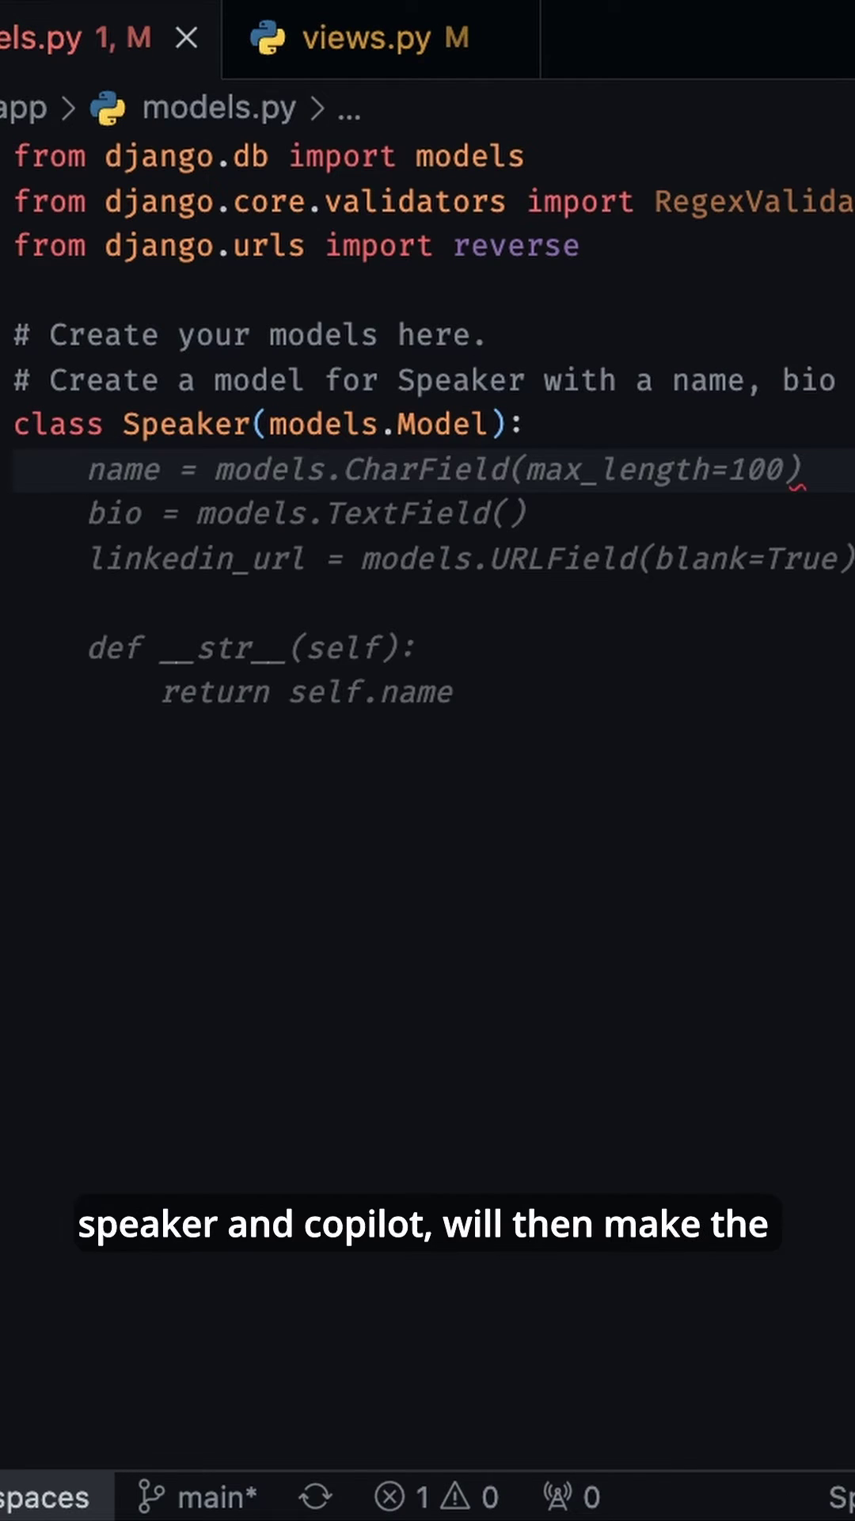
key(Tab)
key(Return)
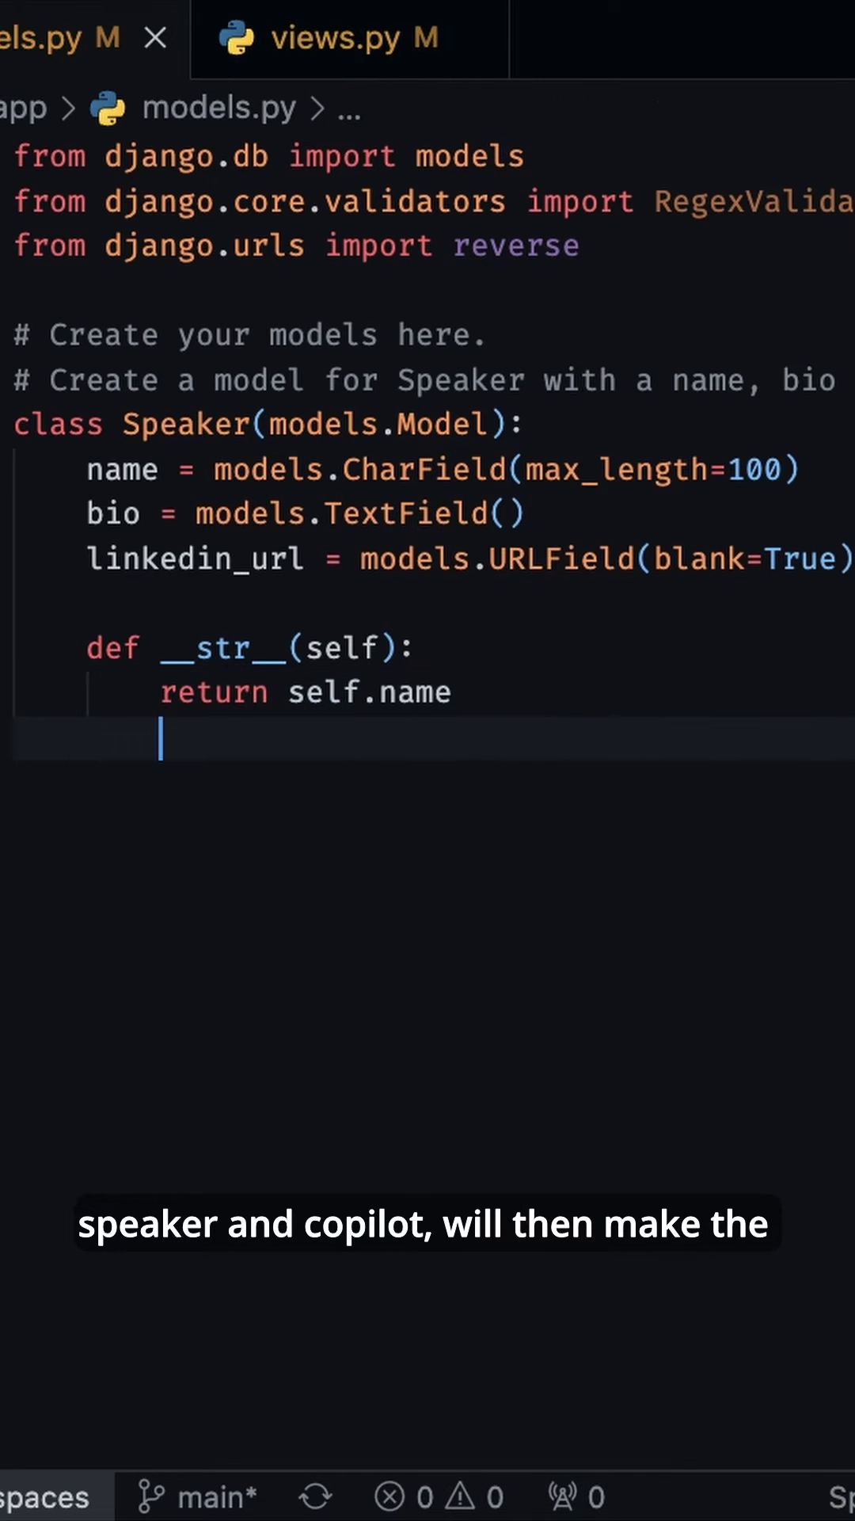
Add a Talk comment and accept Copilot's Talk class with fields and __str__ method
key(Return)
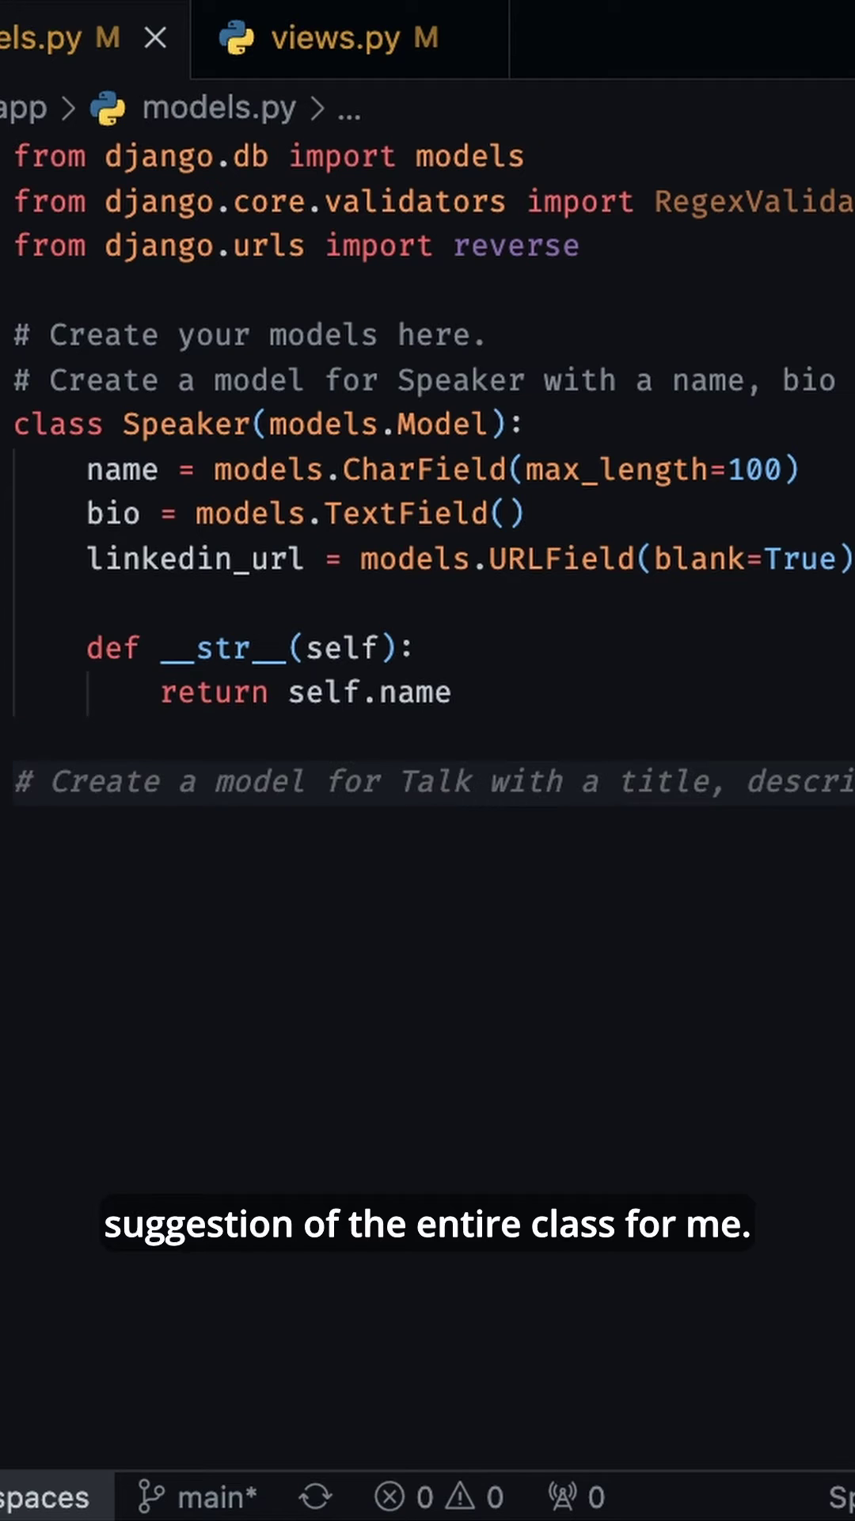
key(Return)
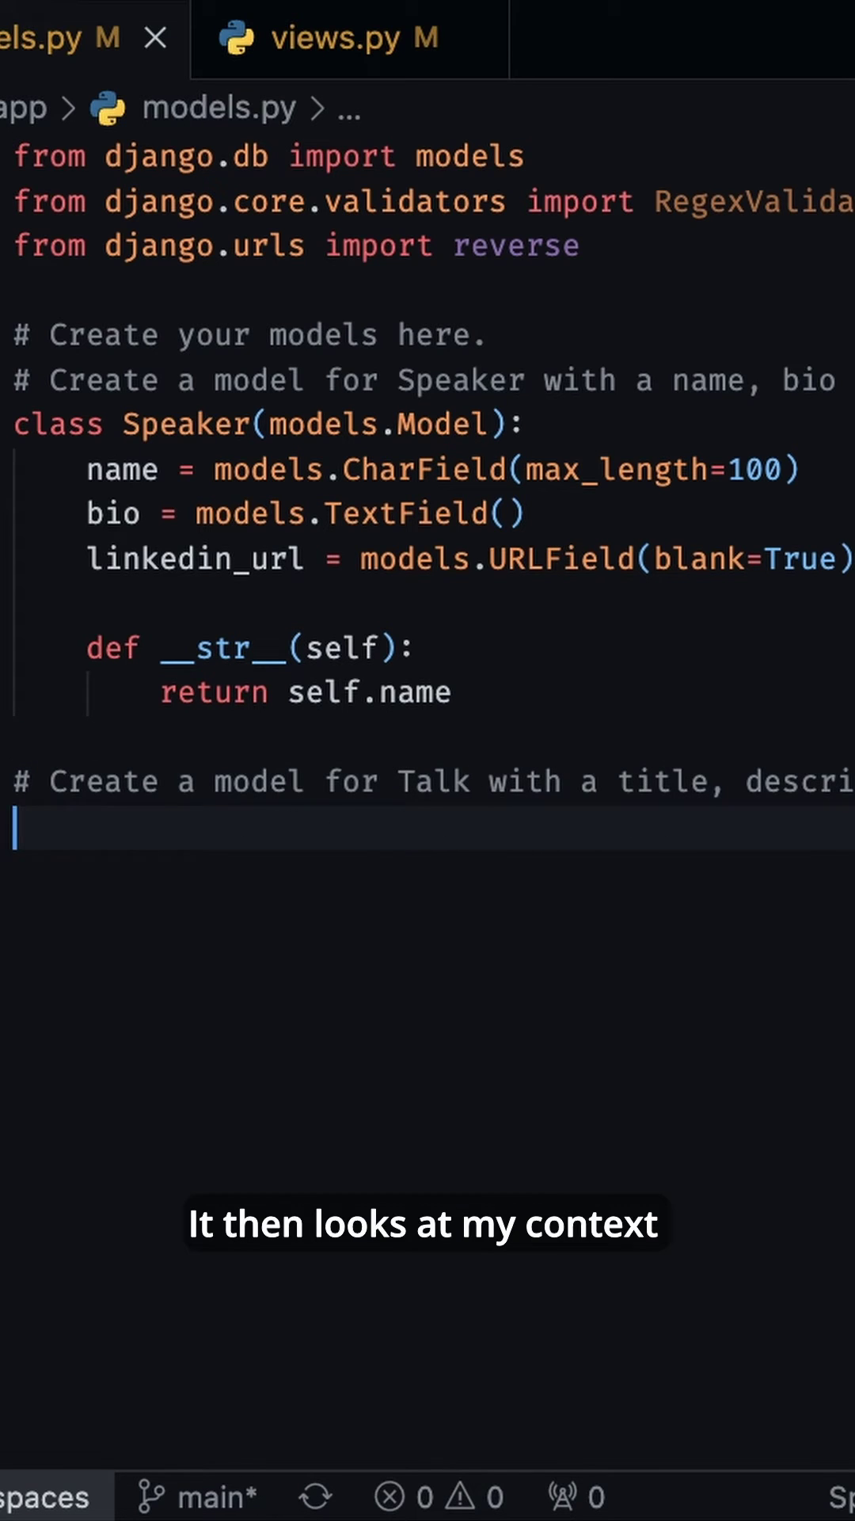
text(class Talk(models.Model):)
key(Return)
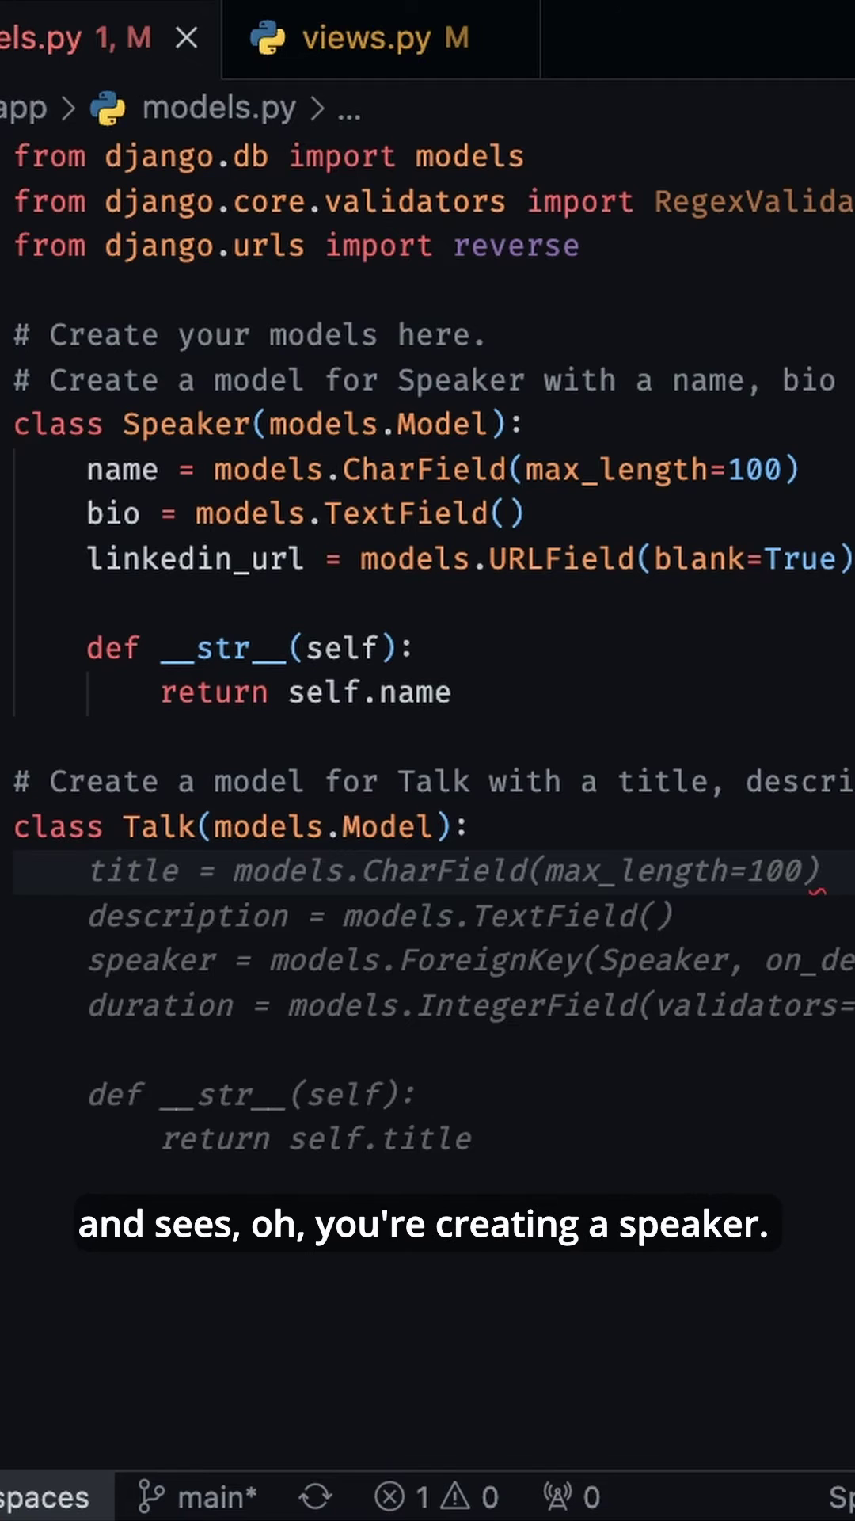
key(Tab)
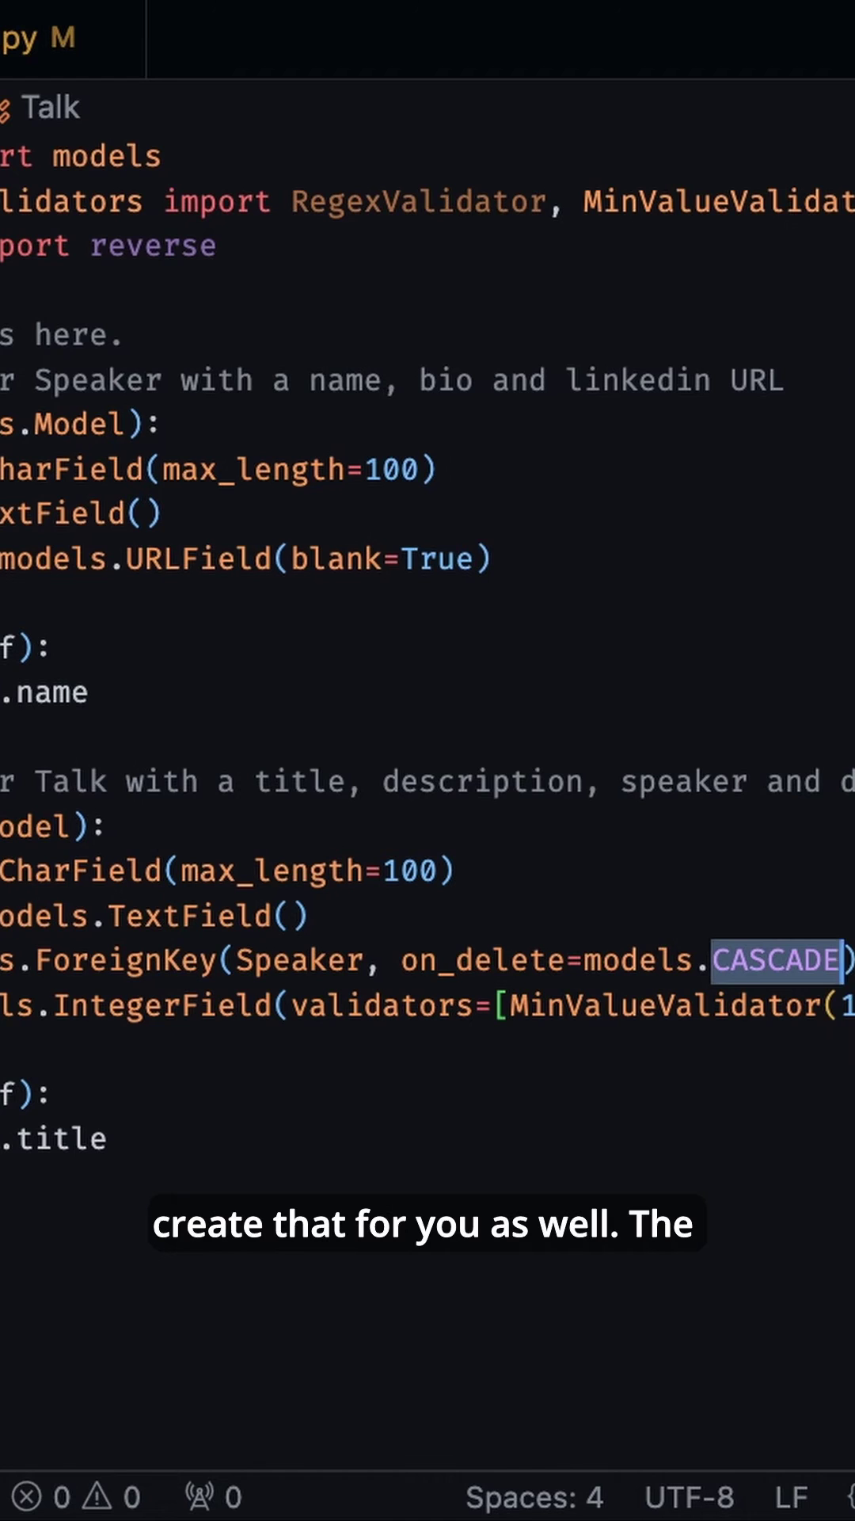
Replace Talk's speaker ForeignKey line with Copilot's on_delete=PROTECT version
key(shift+Up)
key(BackSpace)
text(but do not allow deletion if talk)
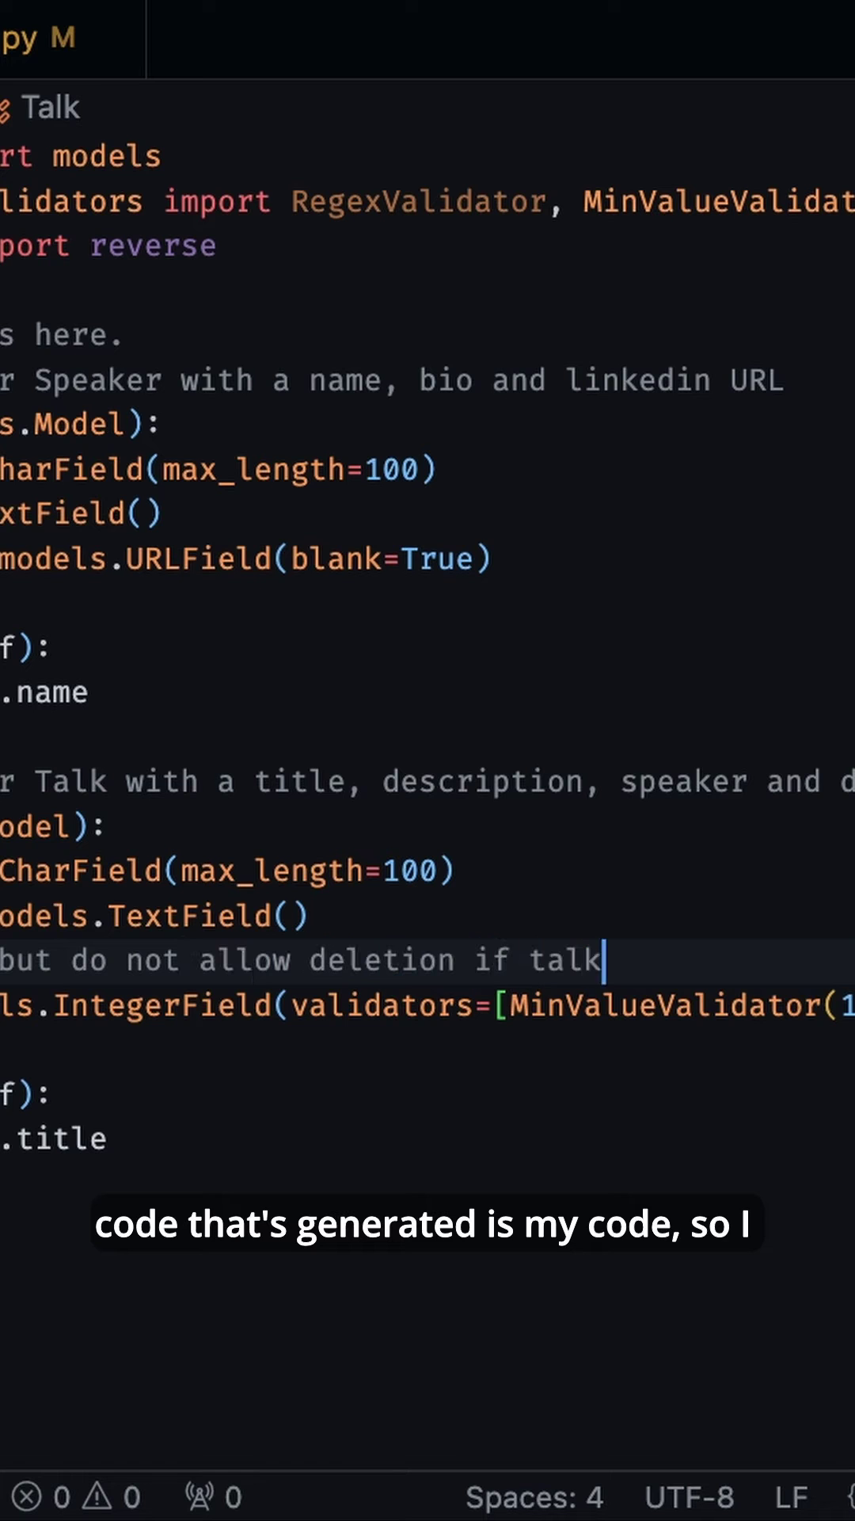
text(s exsist)
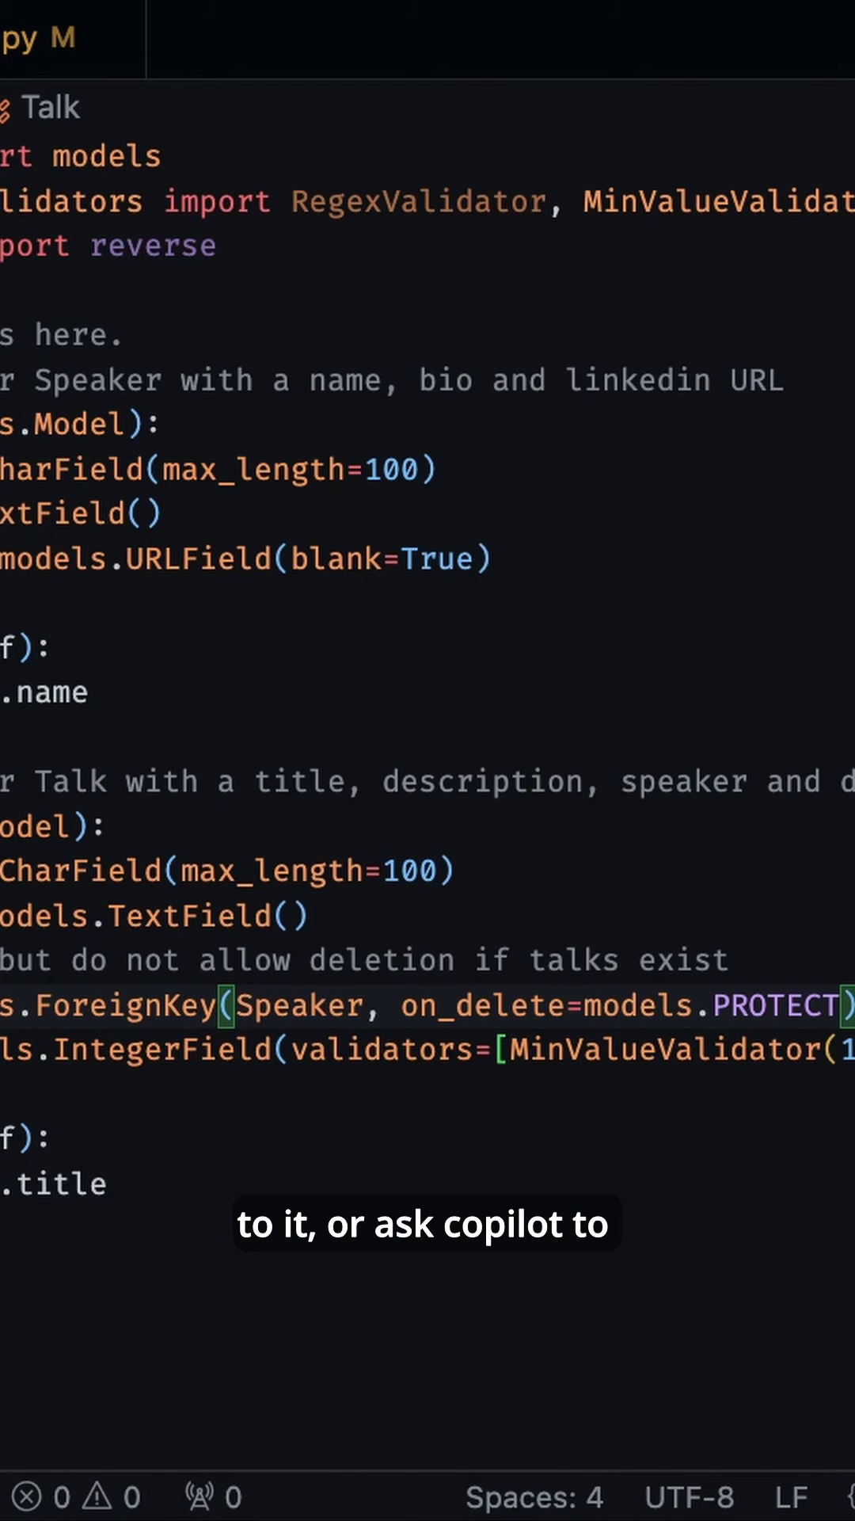
key(Tab)
key(Return)
key(Return)
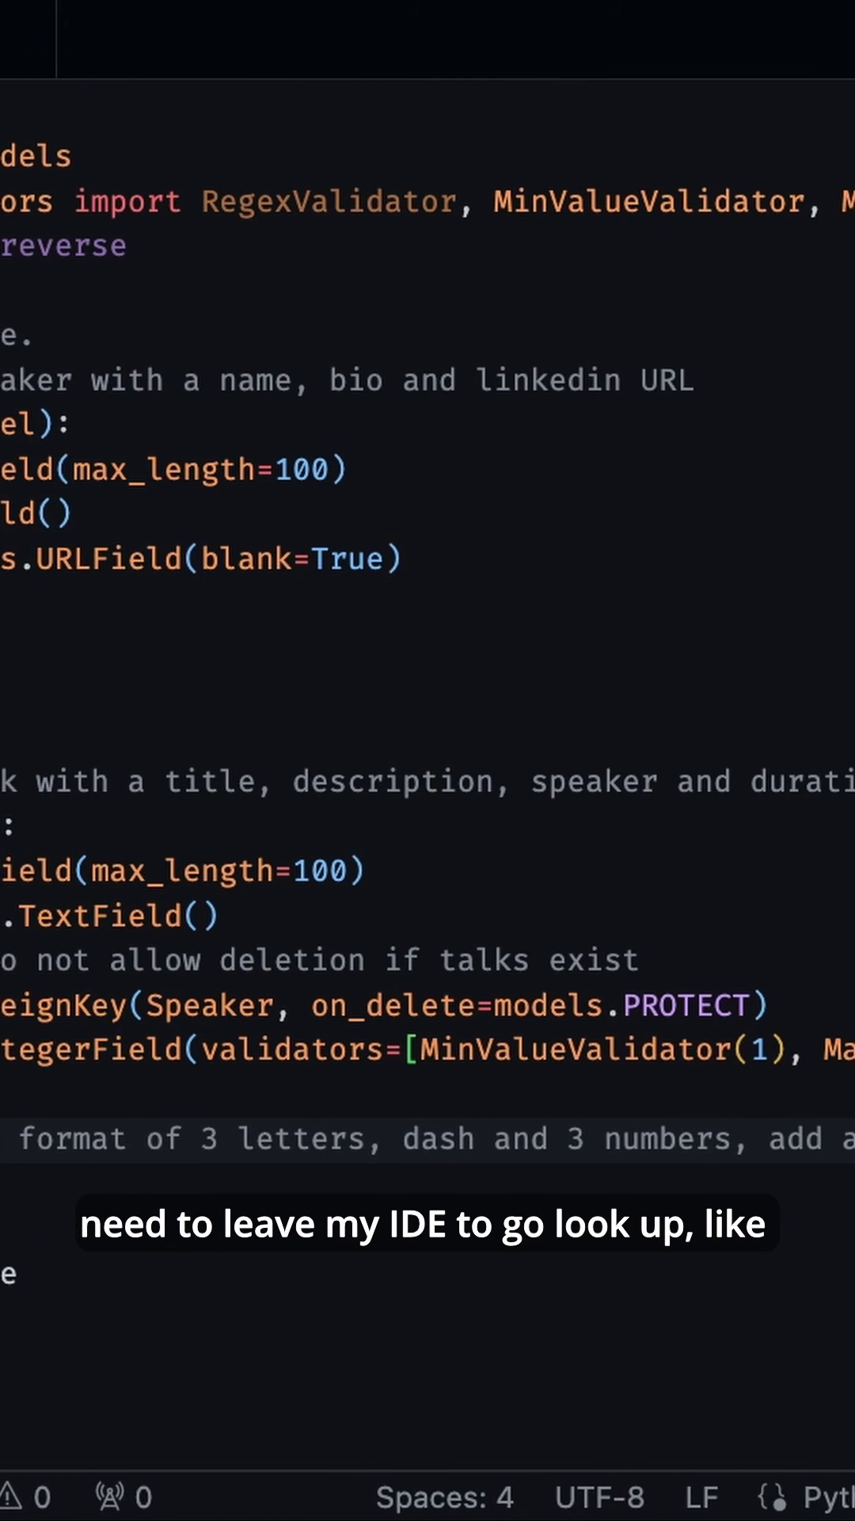
Accept Copilot's unique code field with a RegexValidator for three letters, dash, three digits
key(Tab)
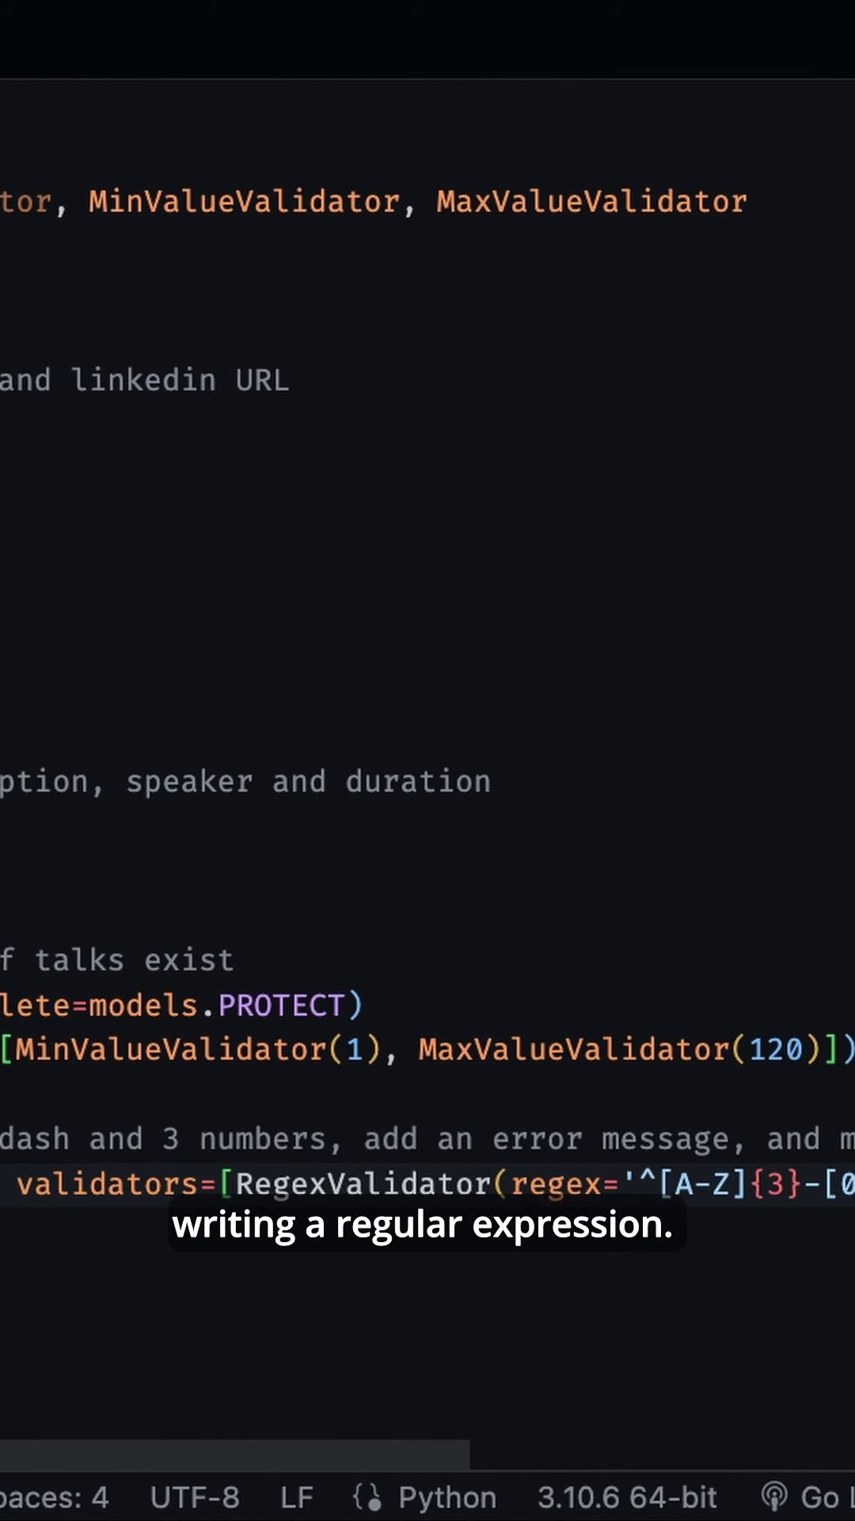